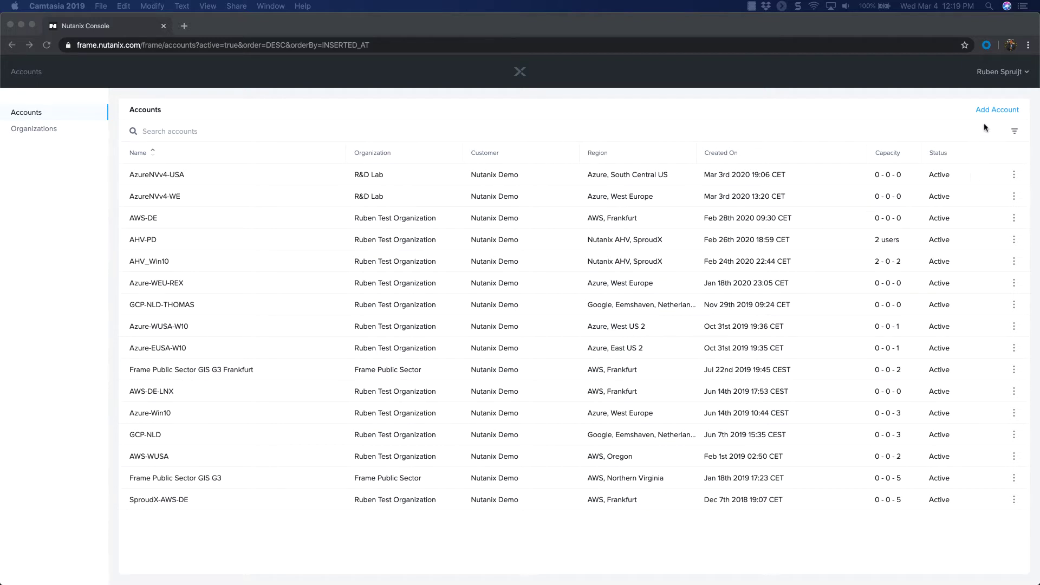
Start a Frame account named SPROUDX-PROD-AHV in the test organization, with Nutanix AHV as its cloud provider.
left_click(988, 112)
left_click(986, 110)
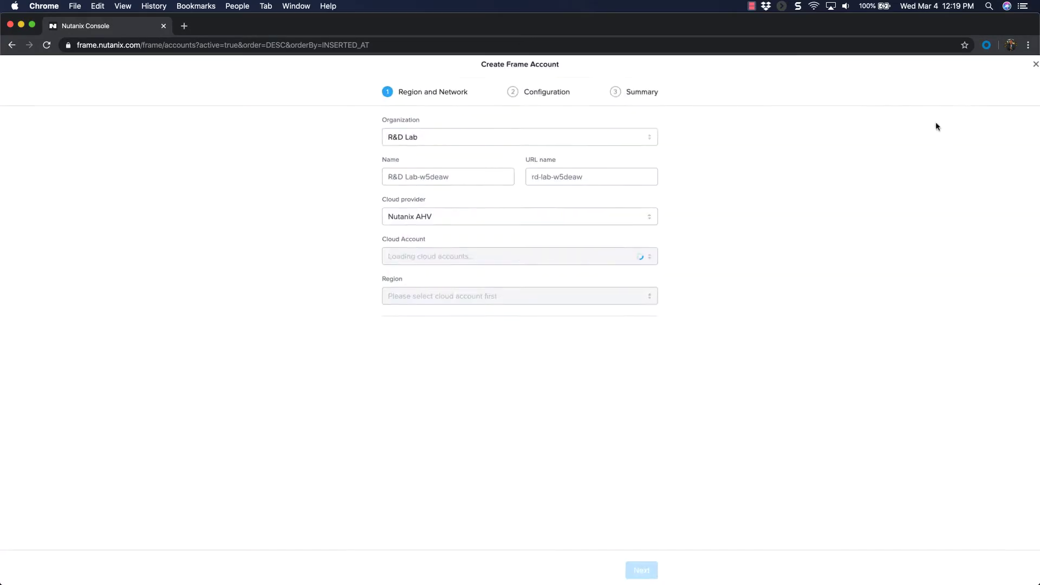
left_click(430, 141)
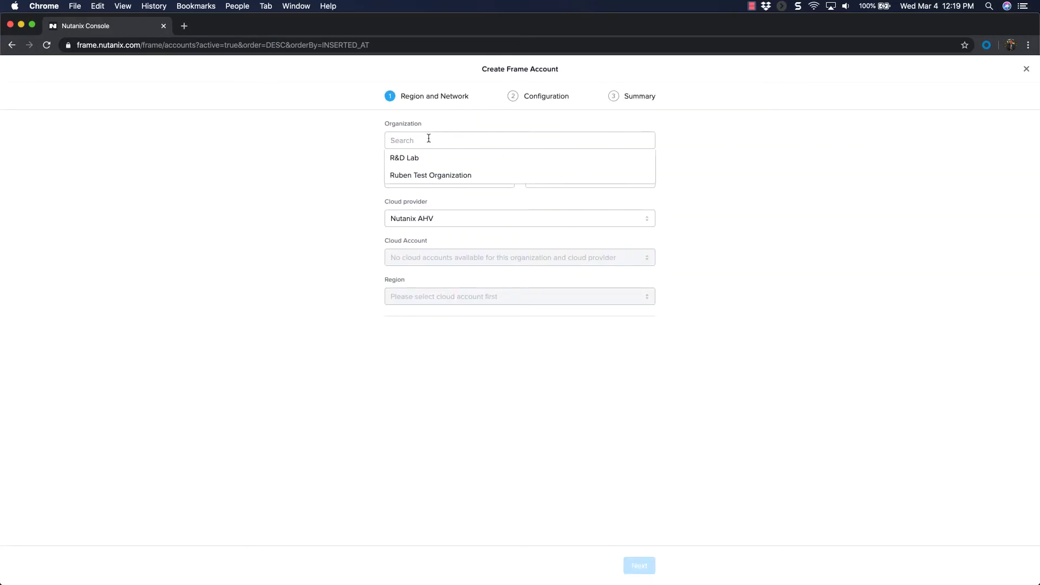
left_click(426, 175)
triple_click(431, 178)
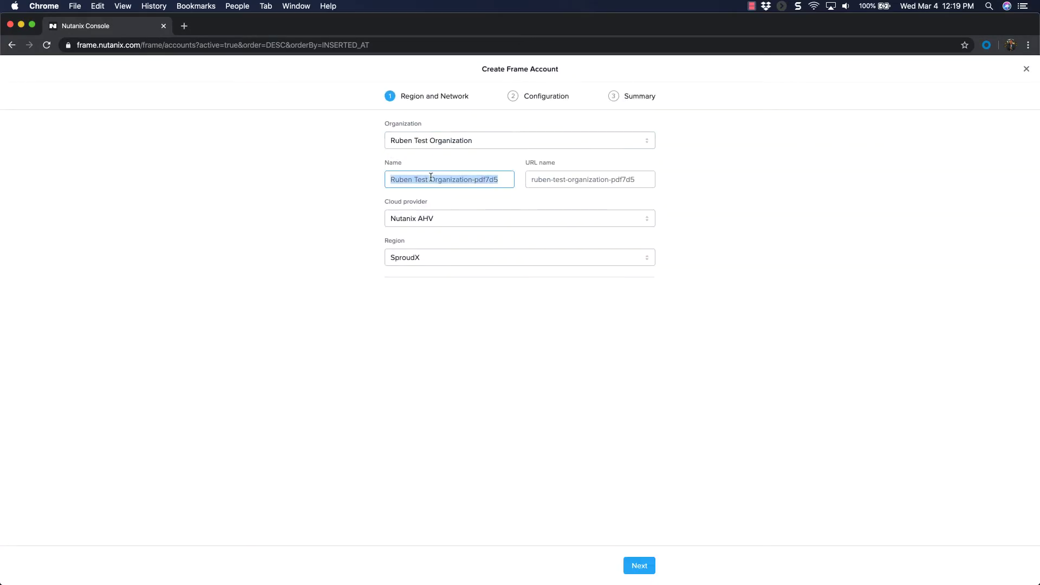
type("SPROUDX-PROD-")
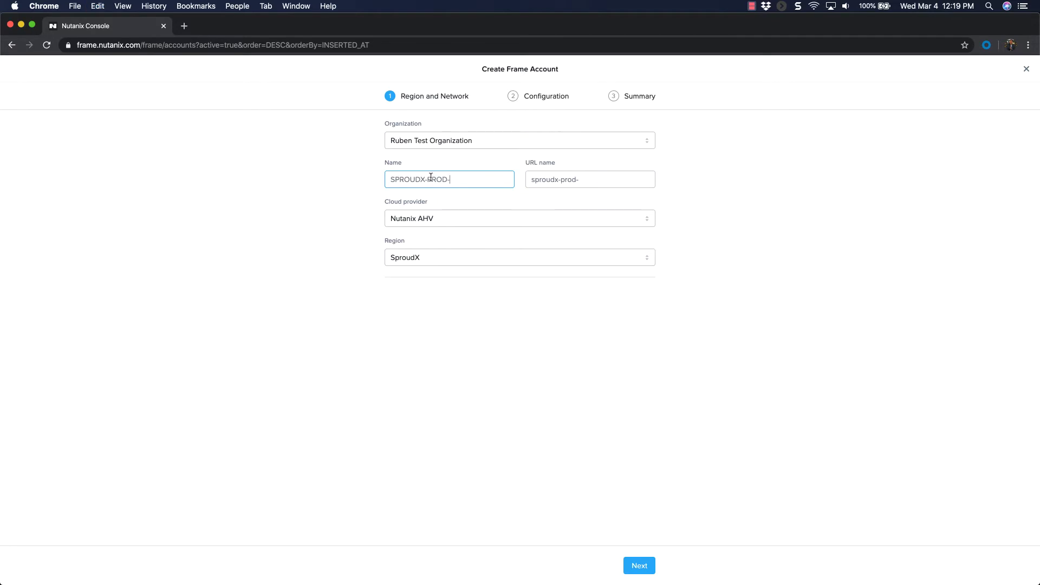
type("AHV")
left_click(440, 218)
left_click(432, 234)
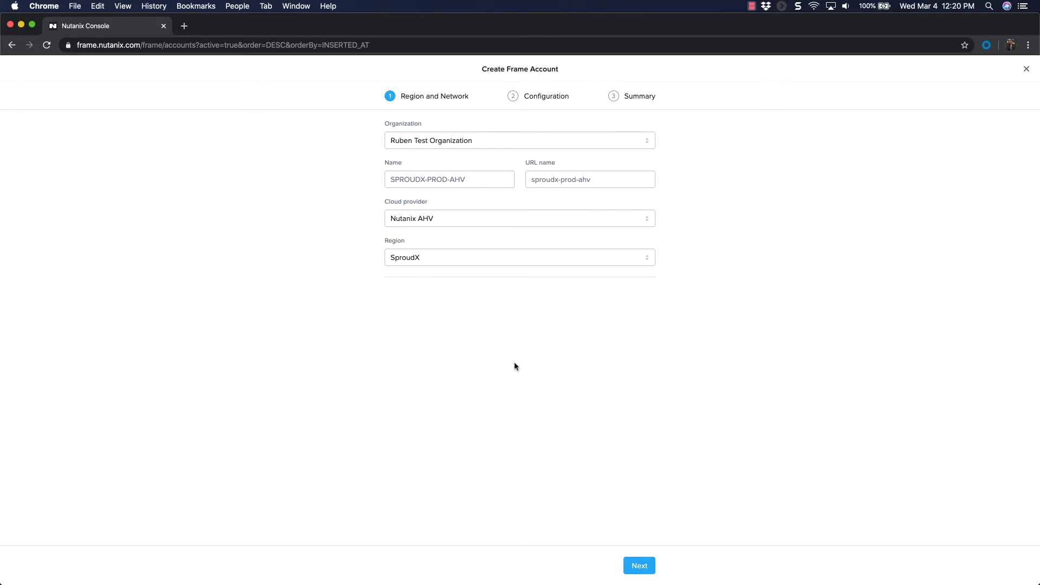
left_click(637, 567)
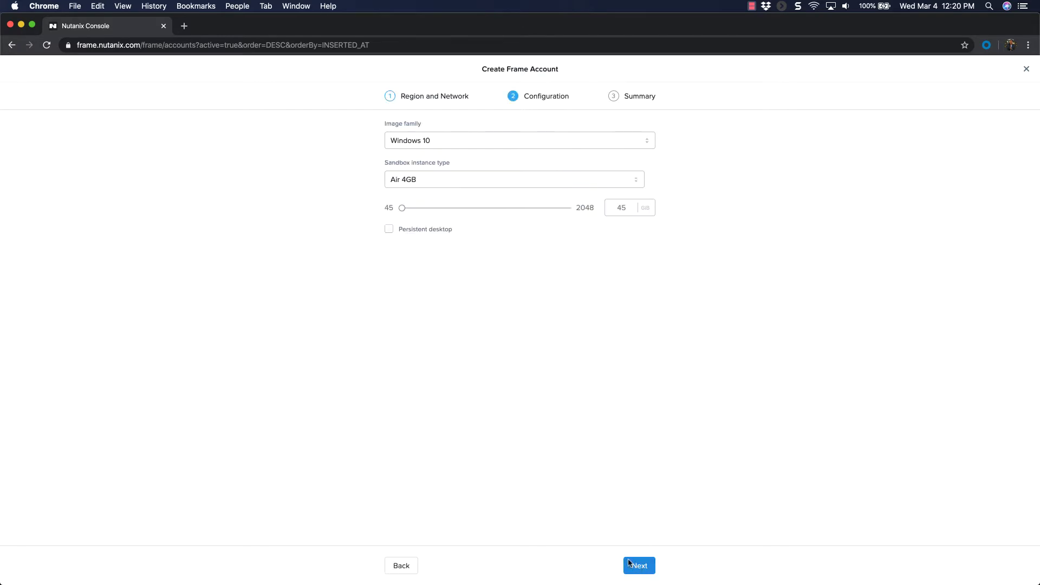
Set the sandbox instance type to Pro 16GB-2Q with a 128 GB disk and create the account.
left_click(422, 181)
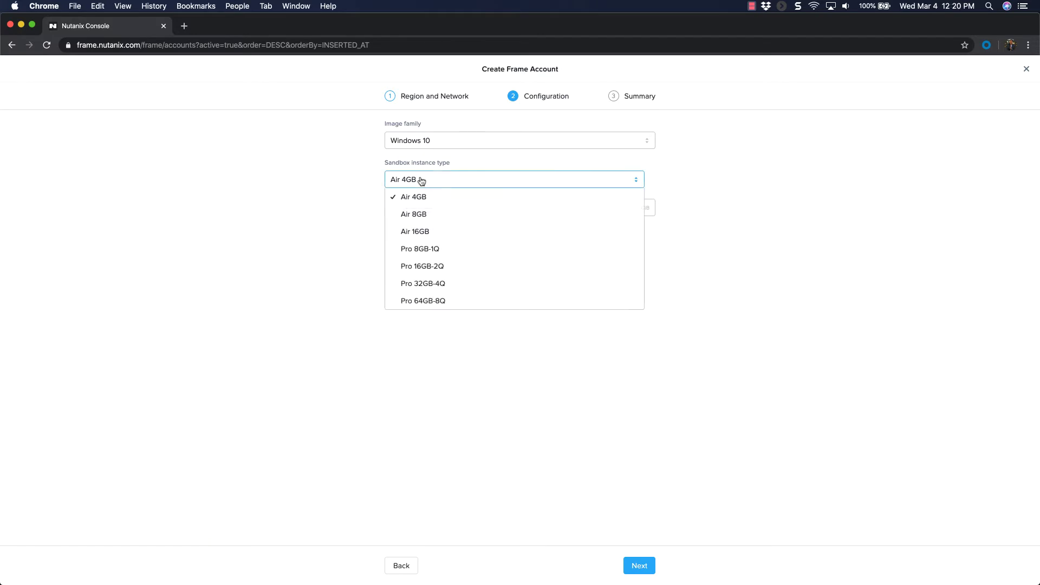
left_click(449, 267)
left_click_drag(617, 209, 633, 210)
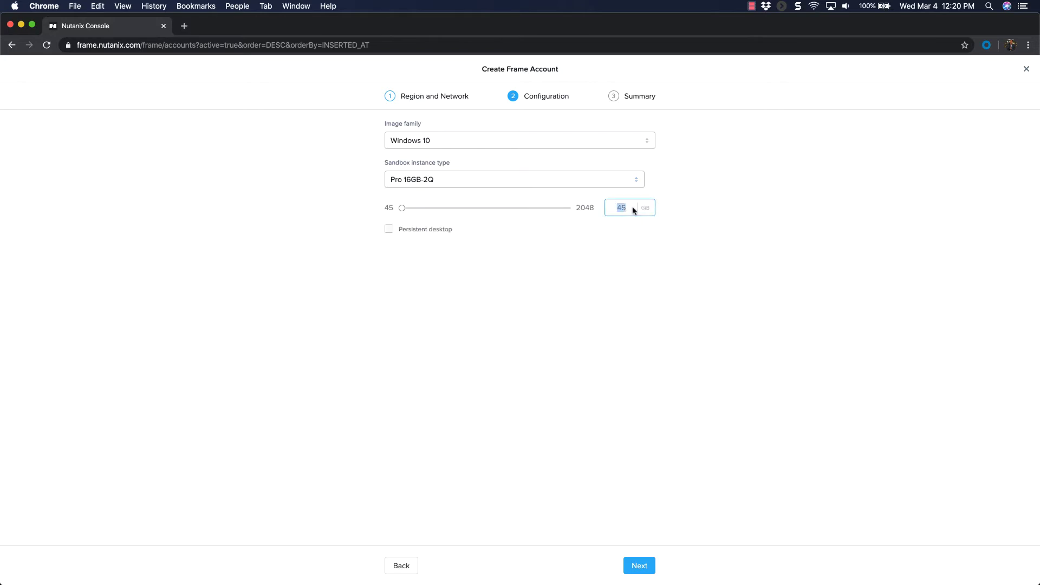
type("128")
left_click(641, 566)
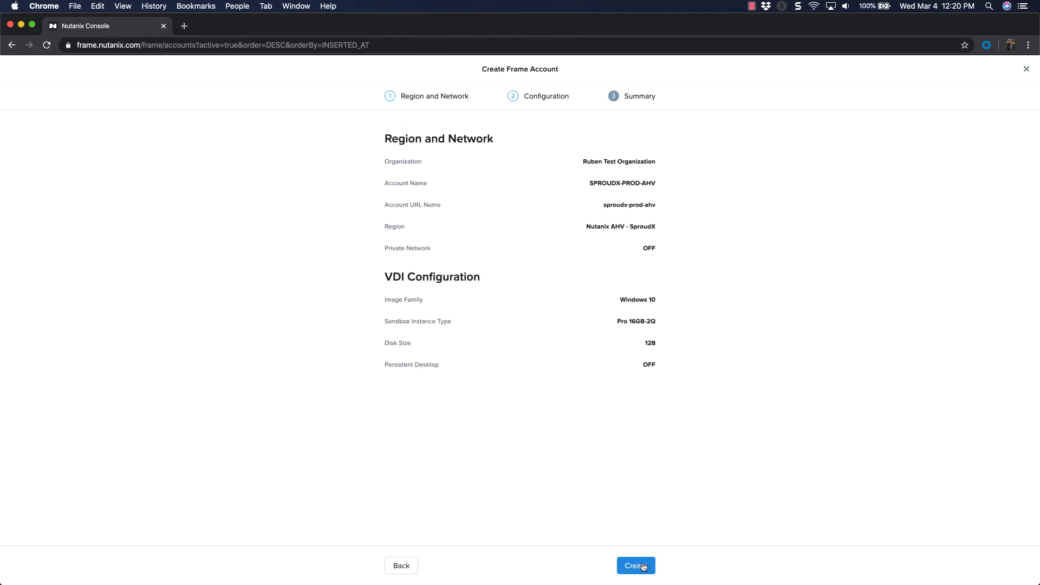
left_click(639, 566)
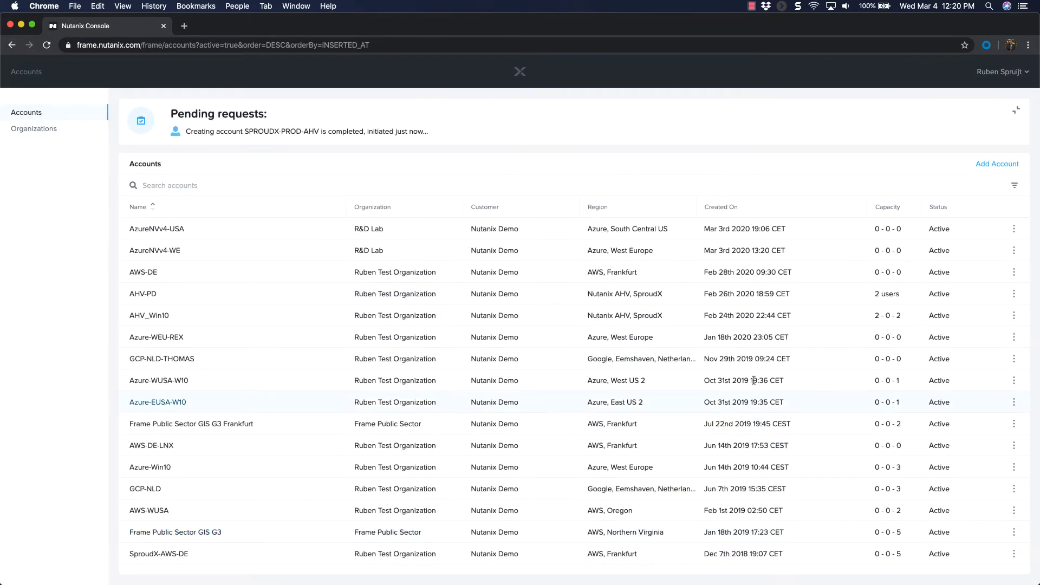
Start another Frame account named SPROUDX-PROD-AHV-PD in the test organization, keeping the default provider and region.
left_click(987, 163)
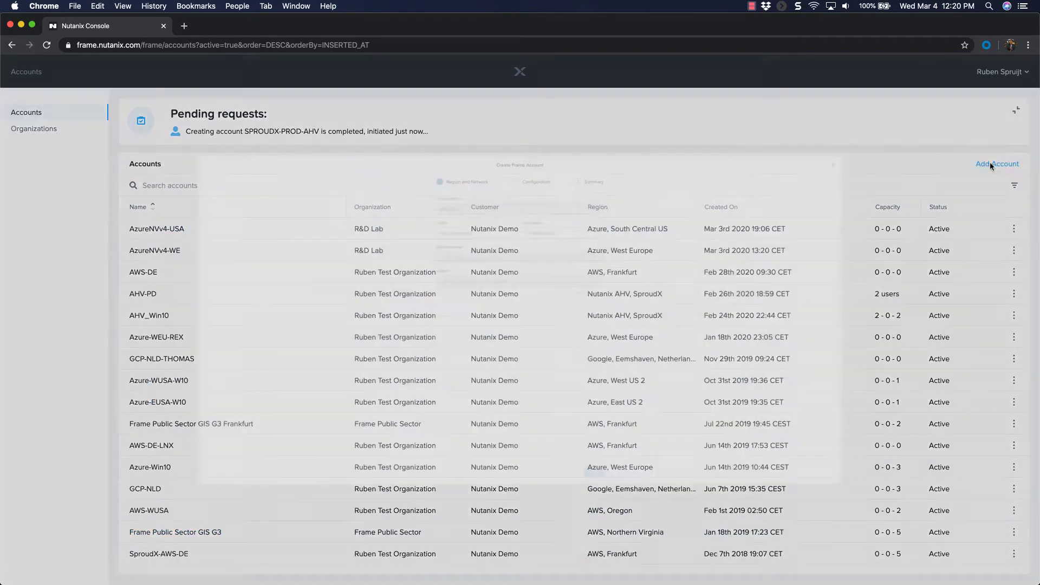
left_click(435, 143)
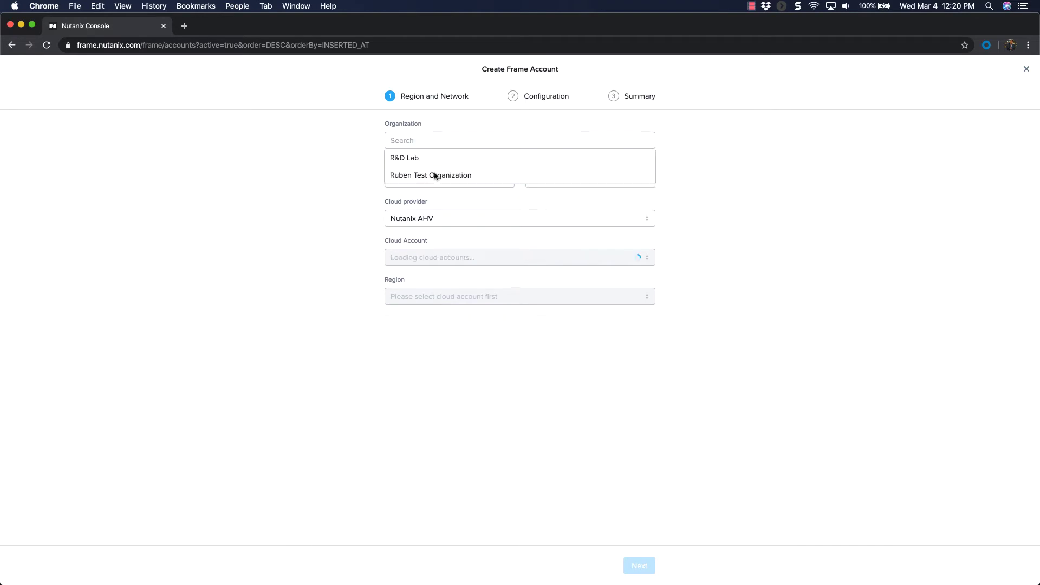
left_click(433, 175)
triple_click(433, 178)
type("SPROUDX-PROD-")
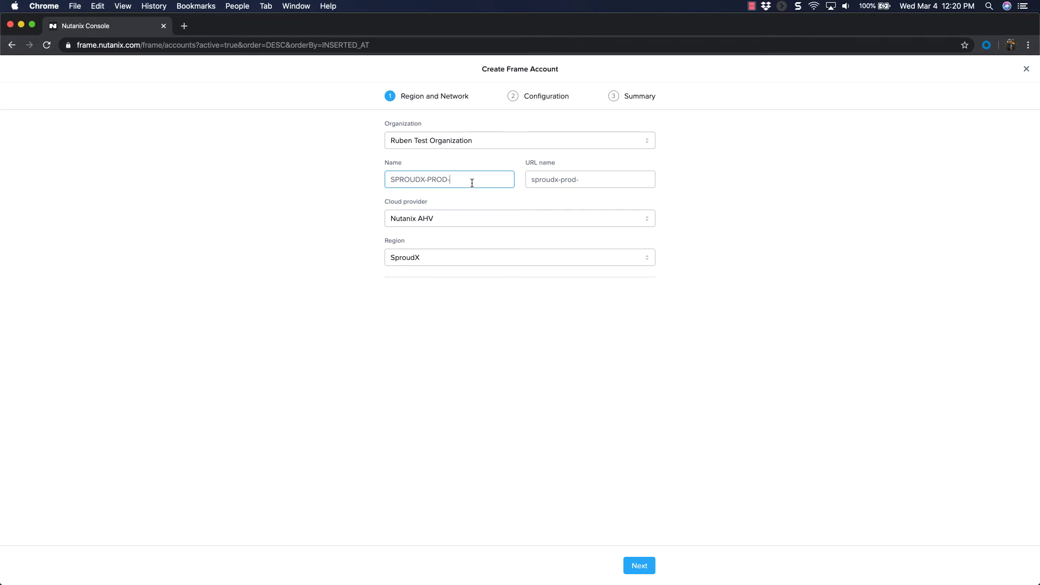
type("AHV-PD")
left_click(629, 563)
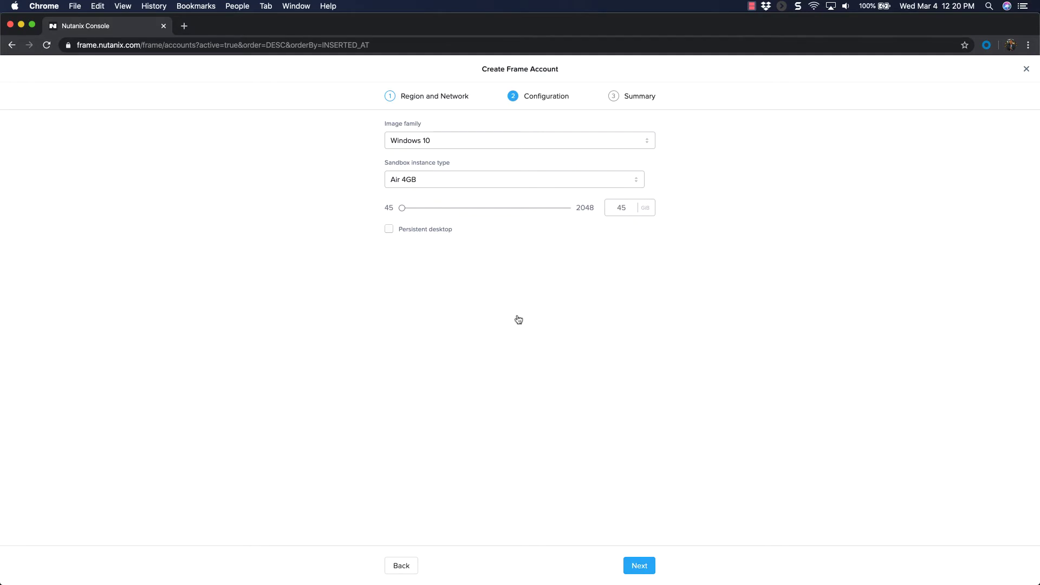
Configure an Air 16GB sandbox with persistent desktop enabled and a 256 GB disk, and create the account.
left_click(415, 181)
left_click(419, 232)
left_click(392, 228)
left_click(612, 207)
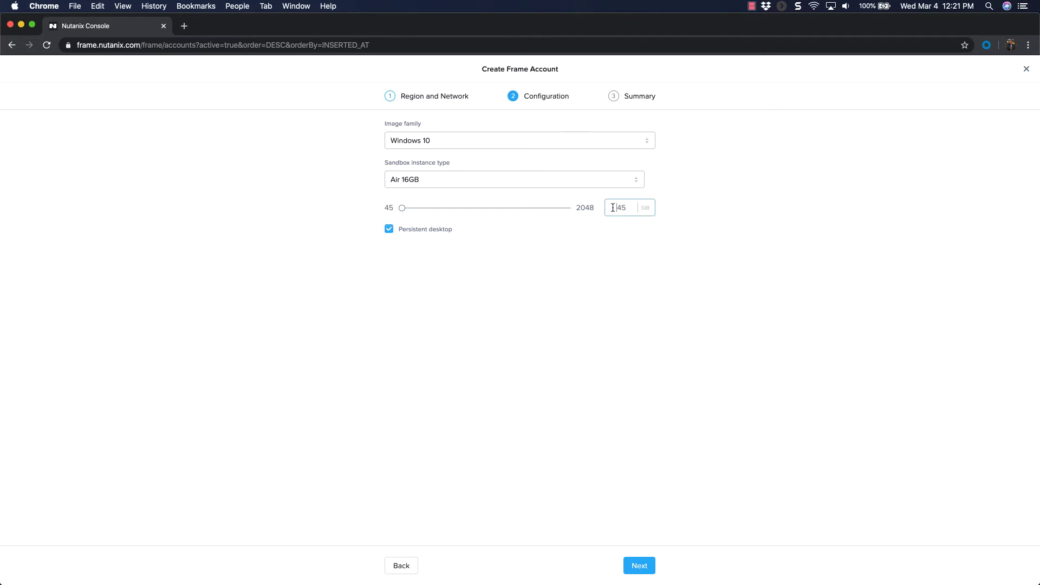
double_click(613, 207)
type("256")
left_click(637, 565)
left_click(637, 567)
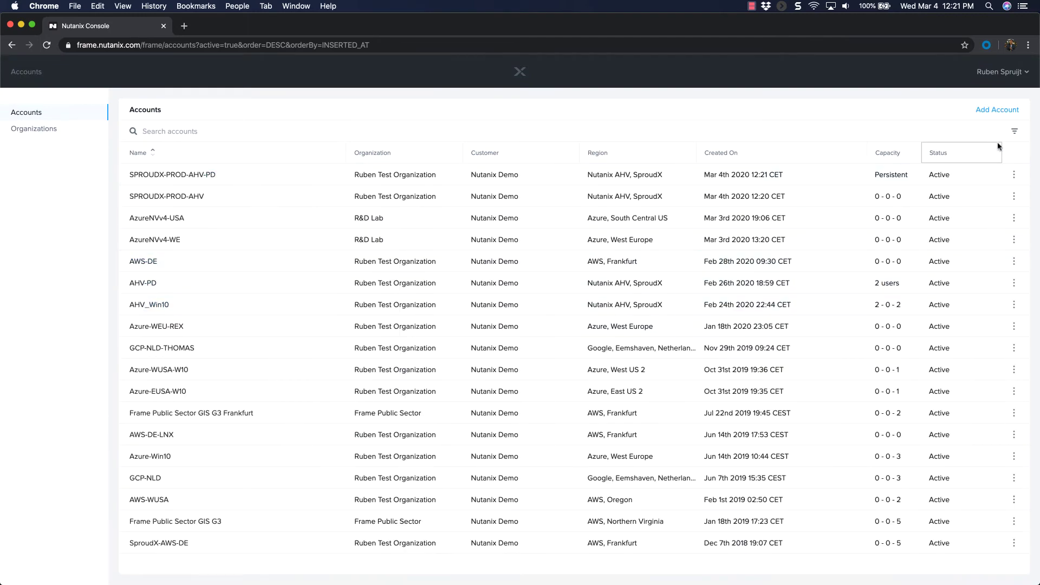
Start a new Frame account in the test organization and name it SPROUDX-PROD-AWS-AUS.
left_click(993, 111)
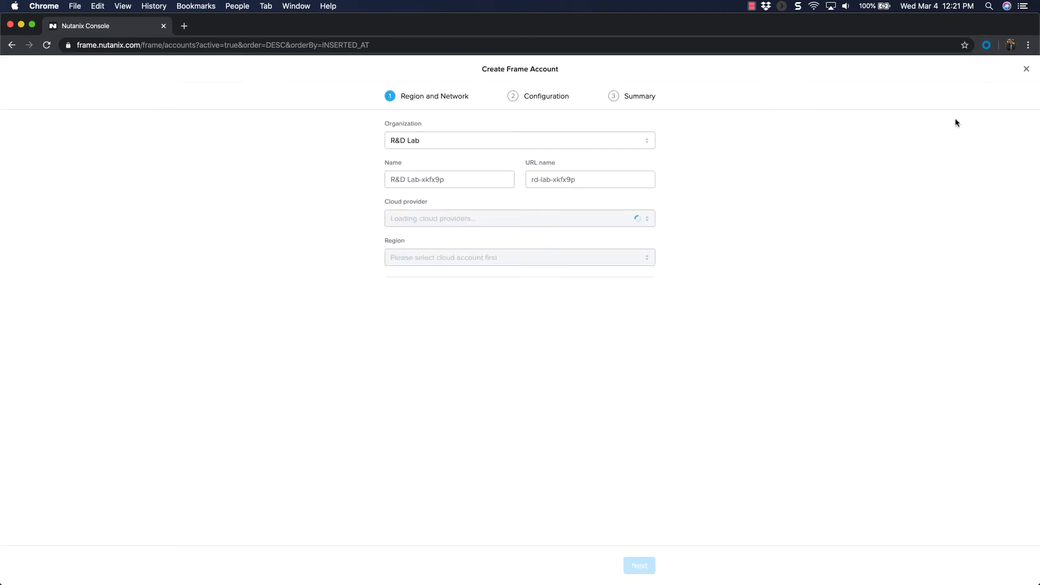
left_click(418, 141)
left_click(416, 173)
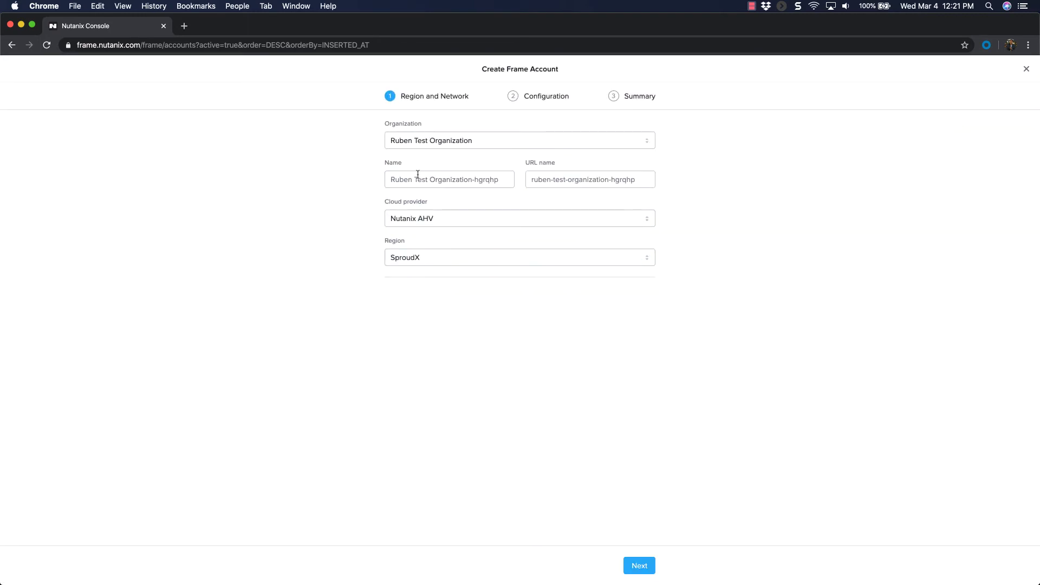
triple_click(418, 174)
type("SPROUDX-PROD-")
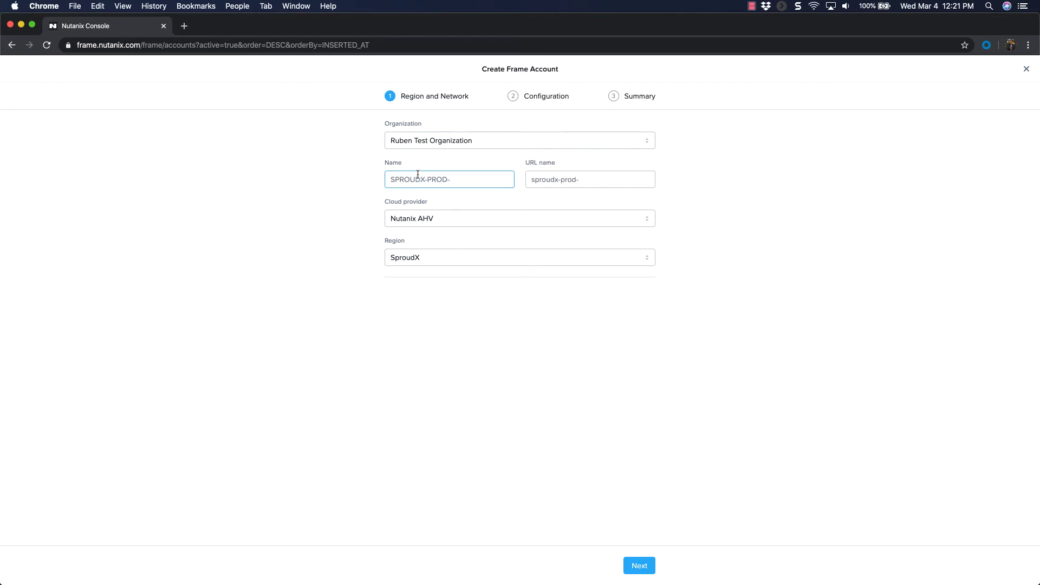
type("AWS-AUS")
Host the account on AWS using the Nutanix Frame AWS Account in the Sydney region, and proceed to its configuration.
left_click(412, 219)
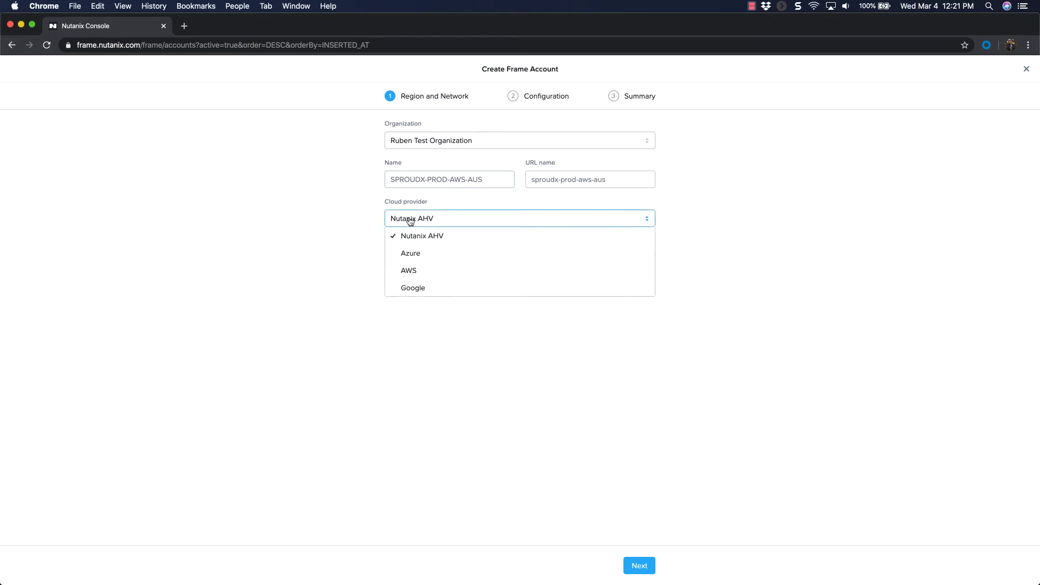
left_click(414, 271)
left_click(426, 259)
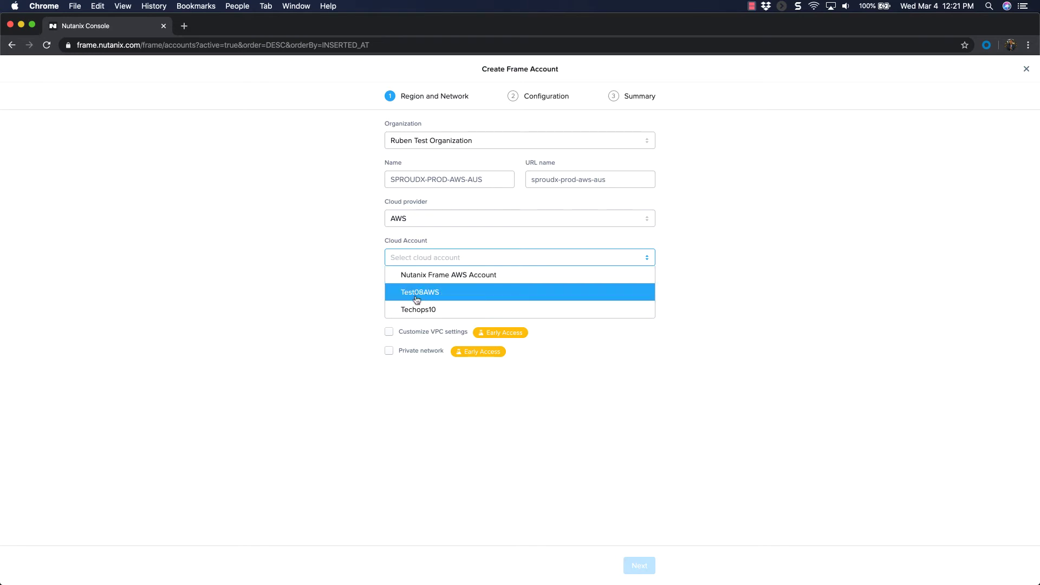
left_click(432, 278)
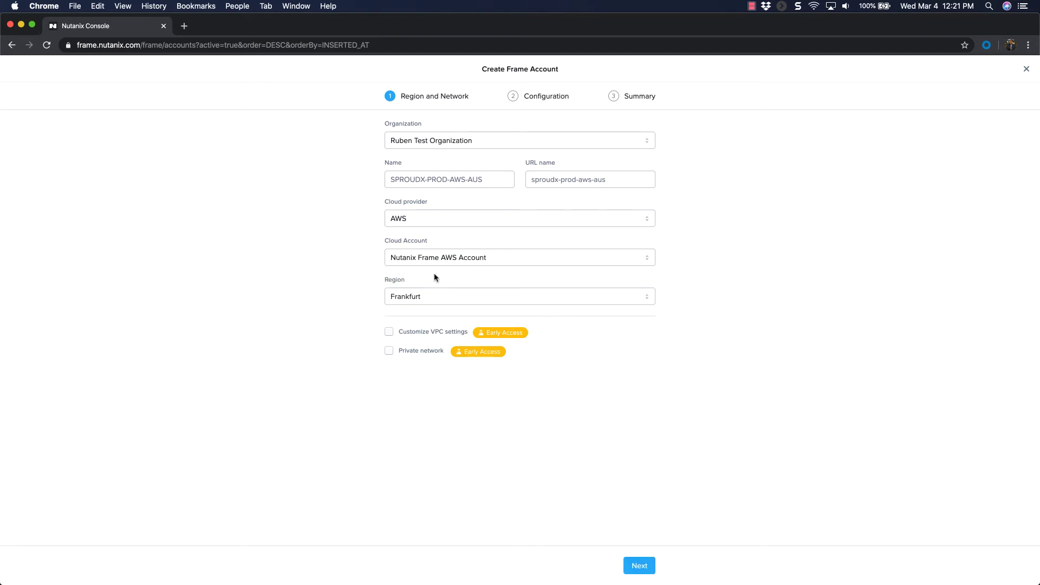
left_click(417, 296)
scroll(447, 373, "down", 5)
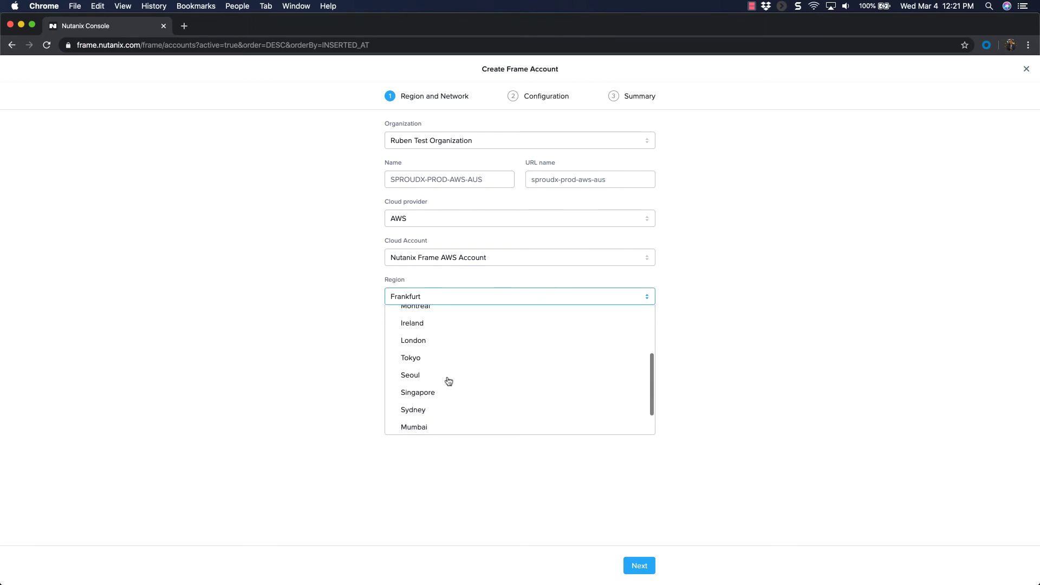
left_click(423, 405)
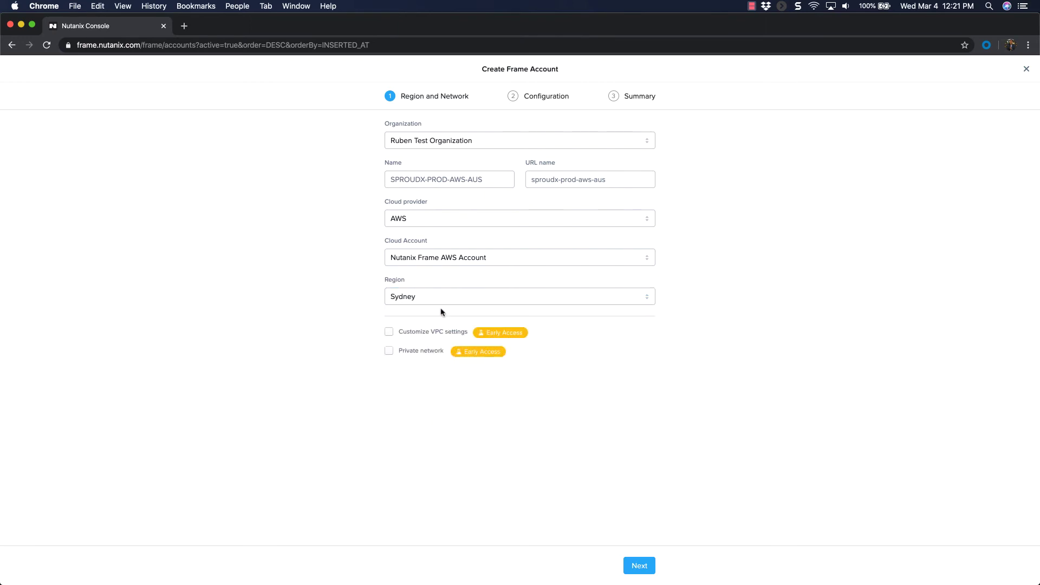
left_click(639, 564)
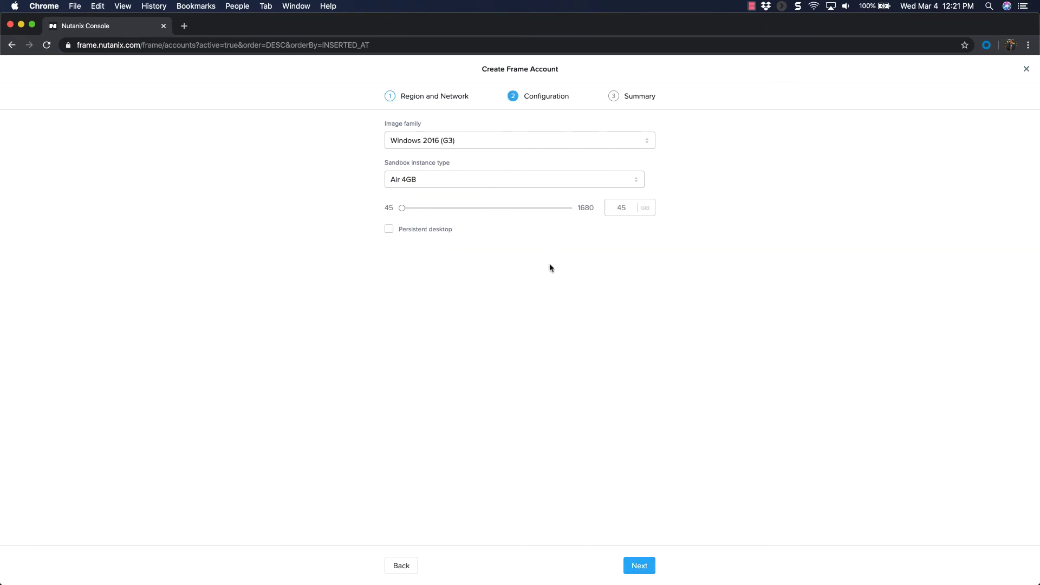
Set the sandbox instance type to Pro 32GB with a 128 GB disk and create the AWS account.
left_click(410, 180)
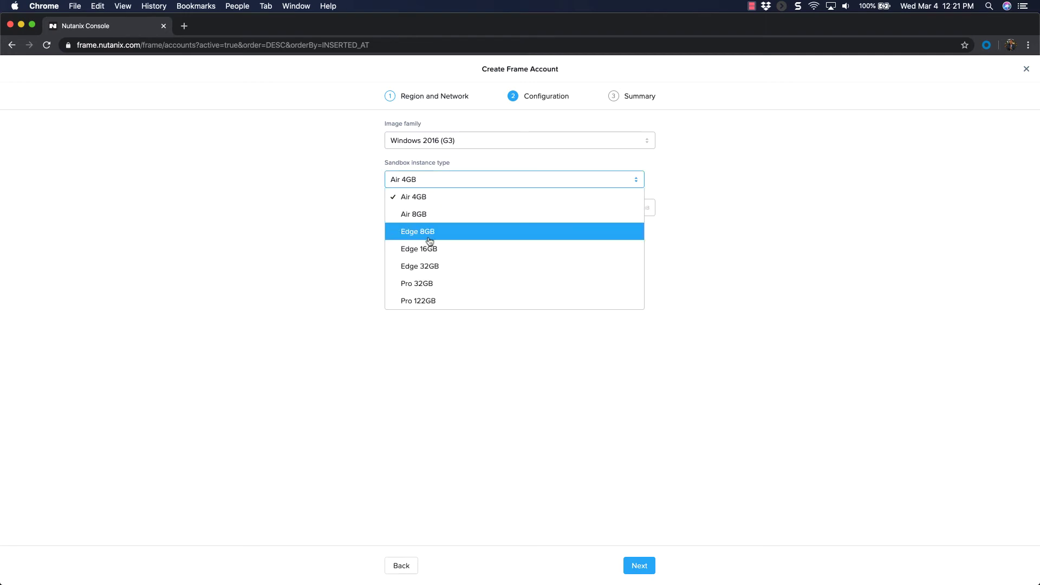
left_click(424, 286)
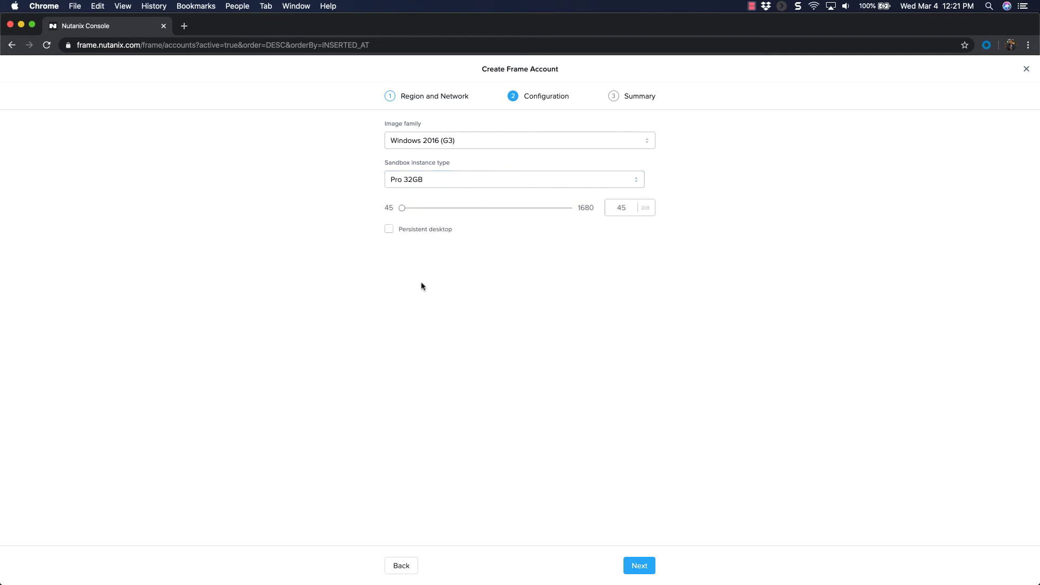
left_click(610, 211)
type("128")
left_click(649, 569)
left_click(644, 567)
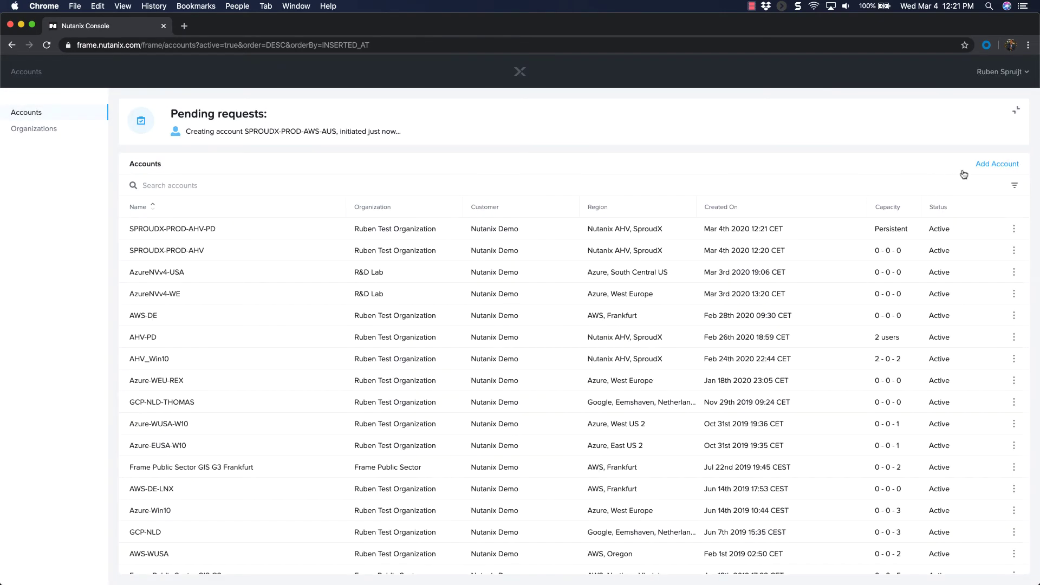
Start a new Frame account in the test organization and name it SPROUDX-PROD-GCP-APJ.
left_click(994, 165)
left_click(402, 145)
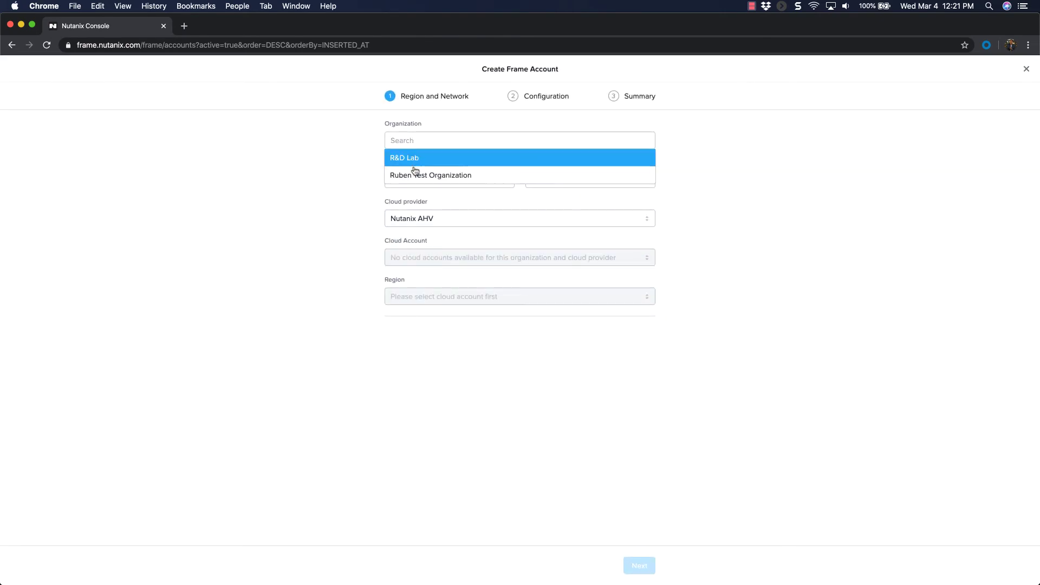
left_click(425, 174)
triple_click(428, 178)
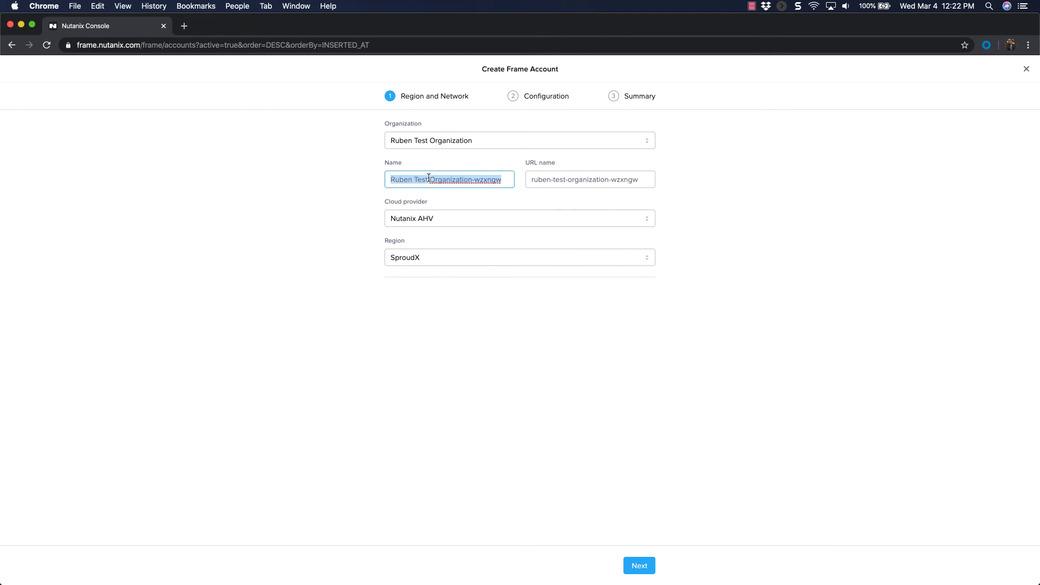
type("SPROUDX-PROD-")
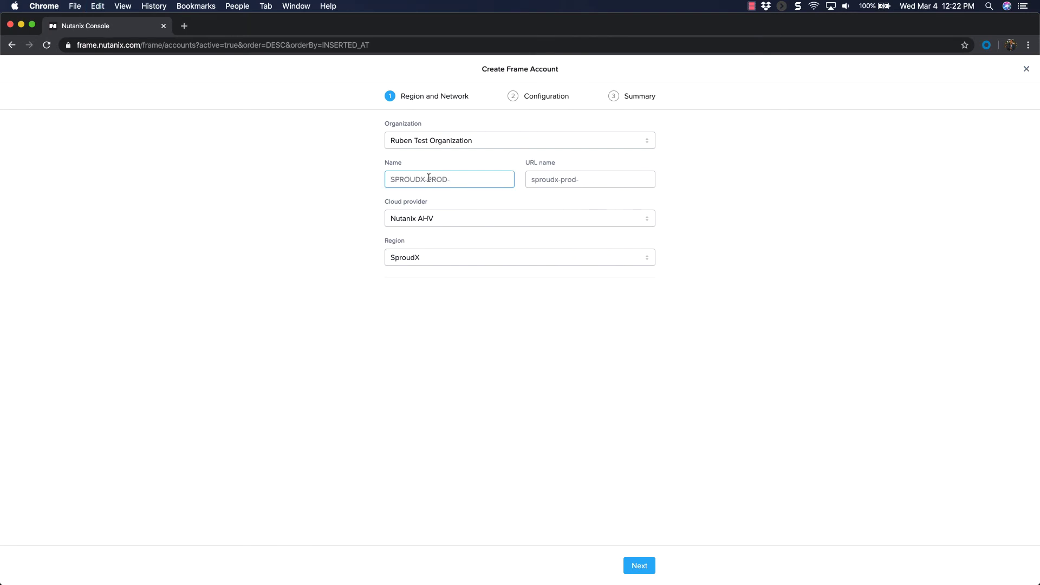
type("GCP-APJ")
Set the cloud provider to Google and the region to Hong Kong, and proceed to the account's configuration.
left_click(423, 220)
left_click(423, 288)
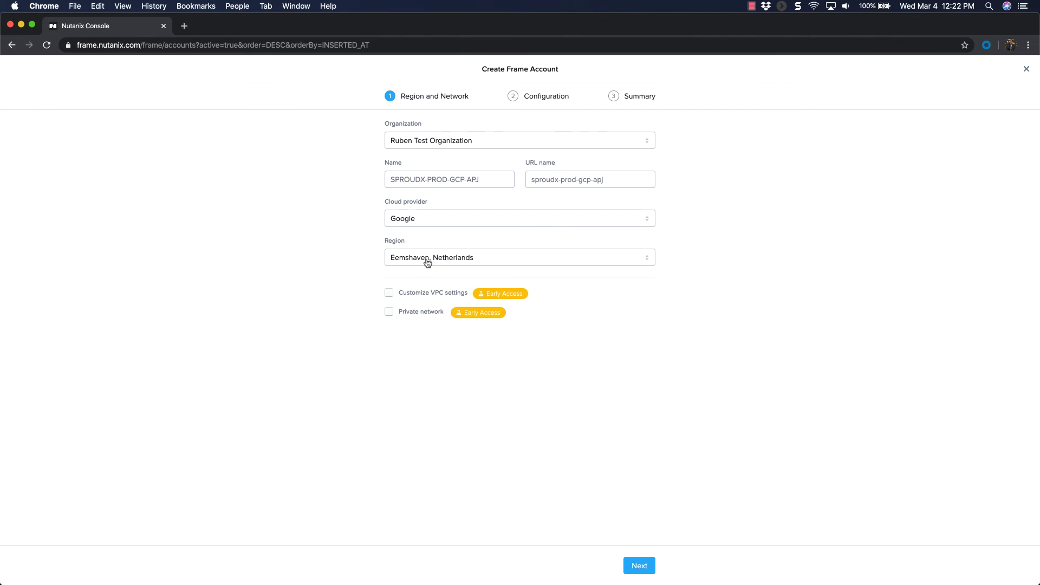
left_click(427, 262)
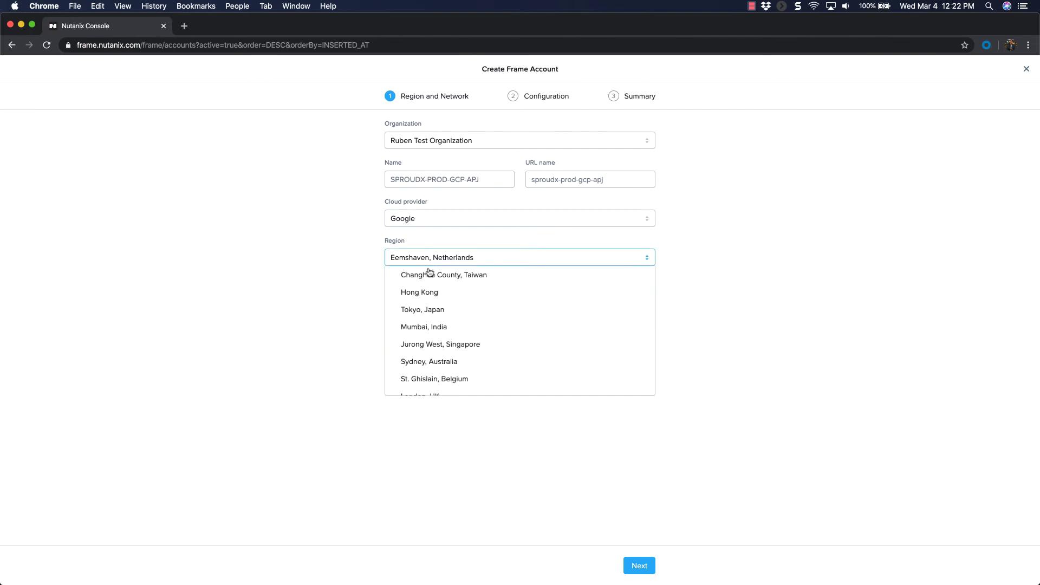
left_click(436, 297)
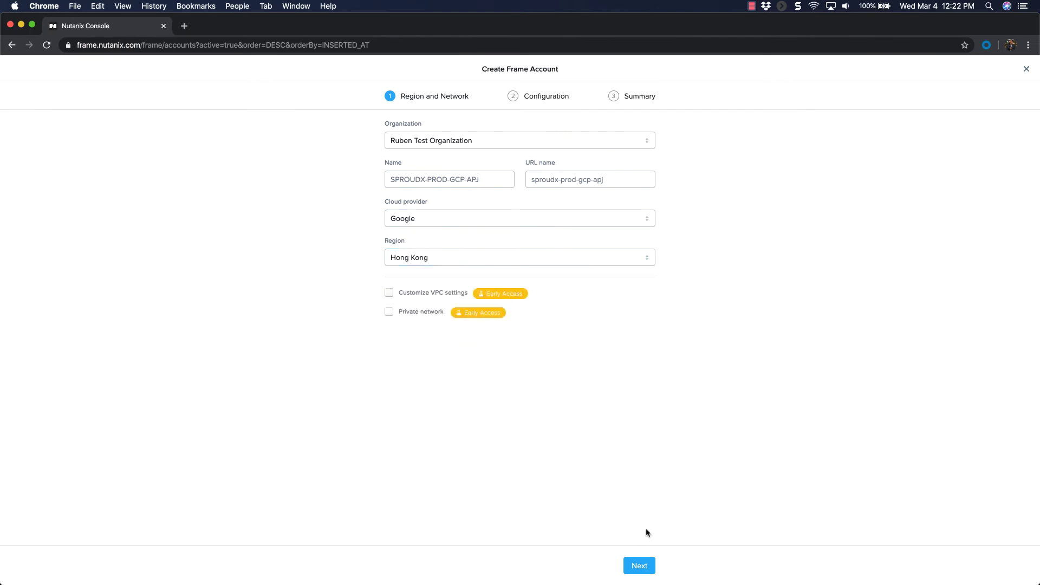
left_click(638, 565)
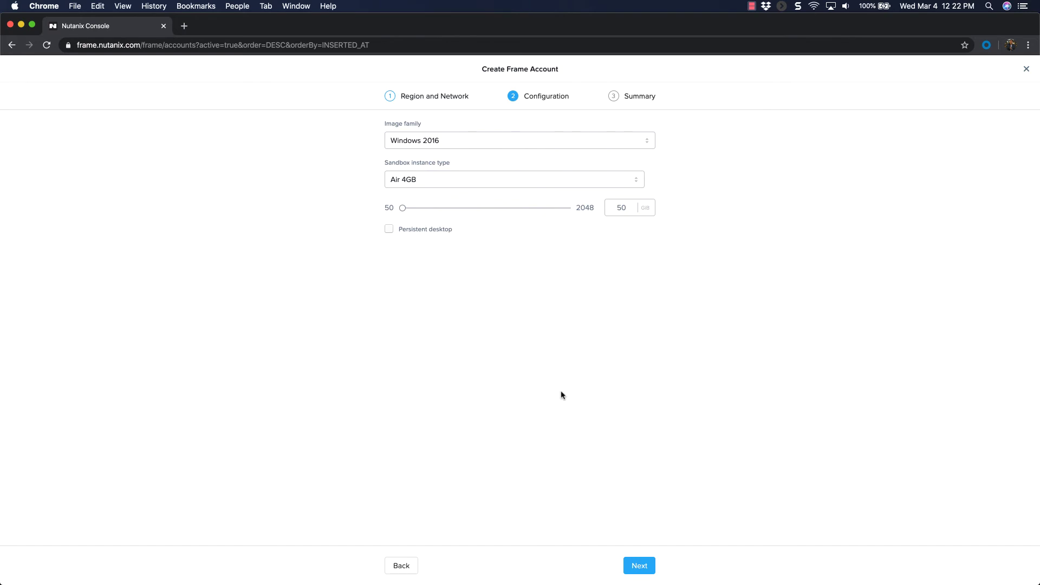
Set the sandbox instance type to Air 16GB with a 128 GB disk and create the Google Cloud account.
left_click(428, 184)
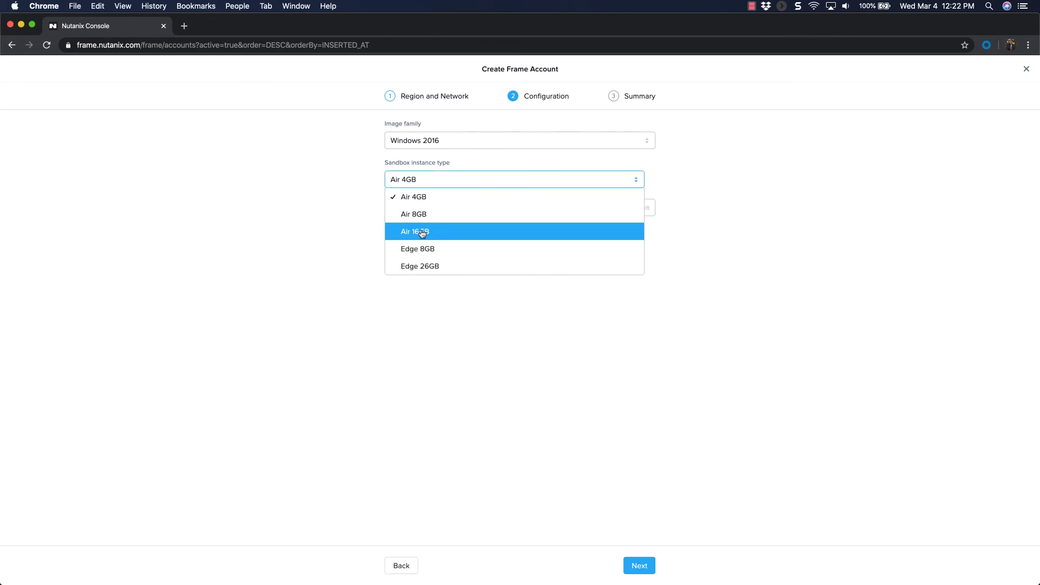
left_click(422, 233)
left_click_drag(612, 204, 640, 207)
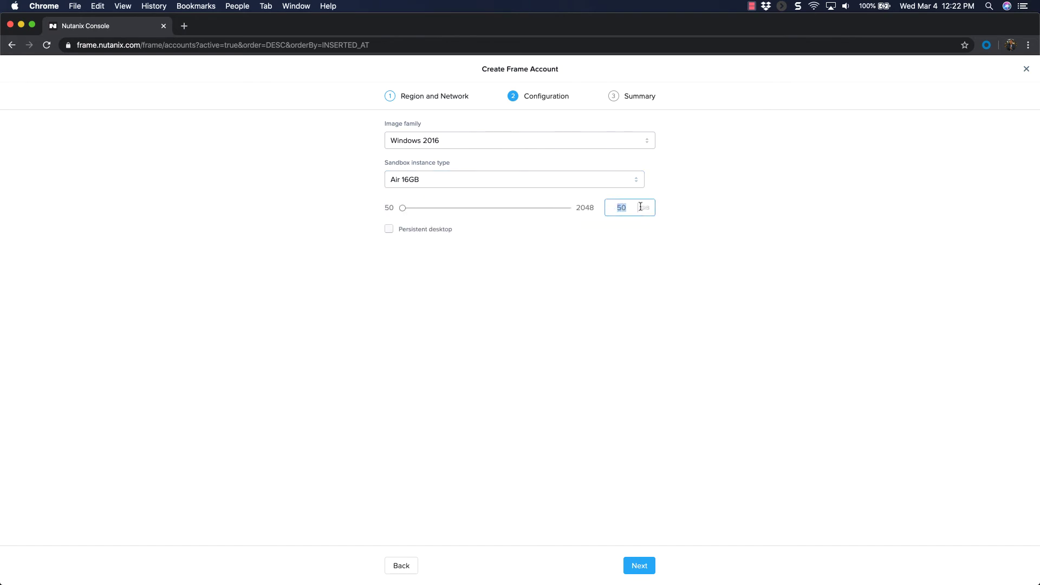
type("128")
left_click(649, 572)
left_click(648, 569)
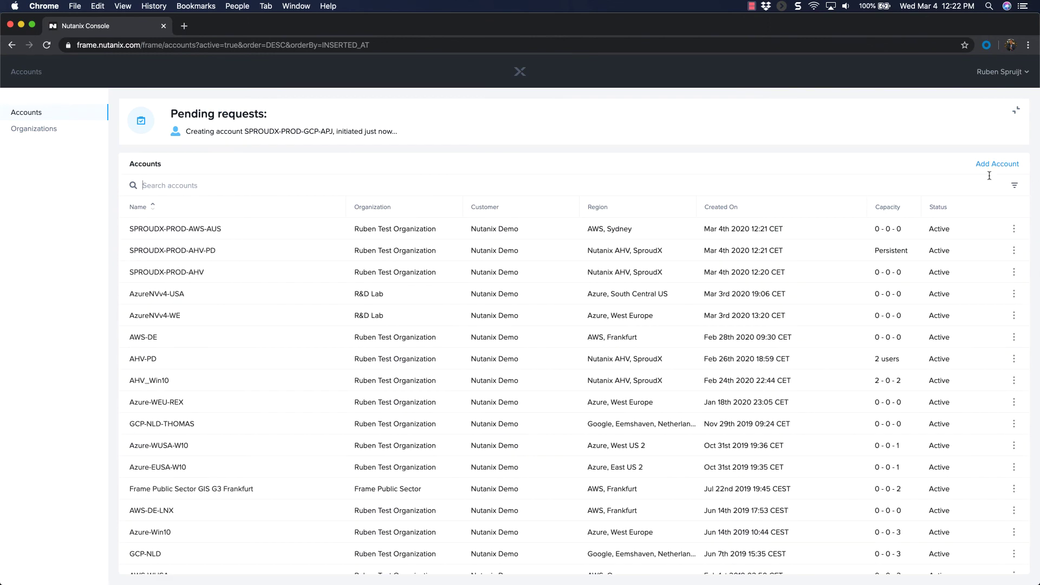
Start a new Frame account in the test organization and name it SPROUDX-PROD-Azure-USA.
left_click(990, 163)
left_click(419, 146)
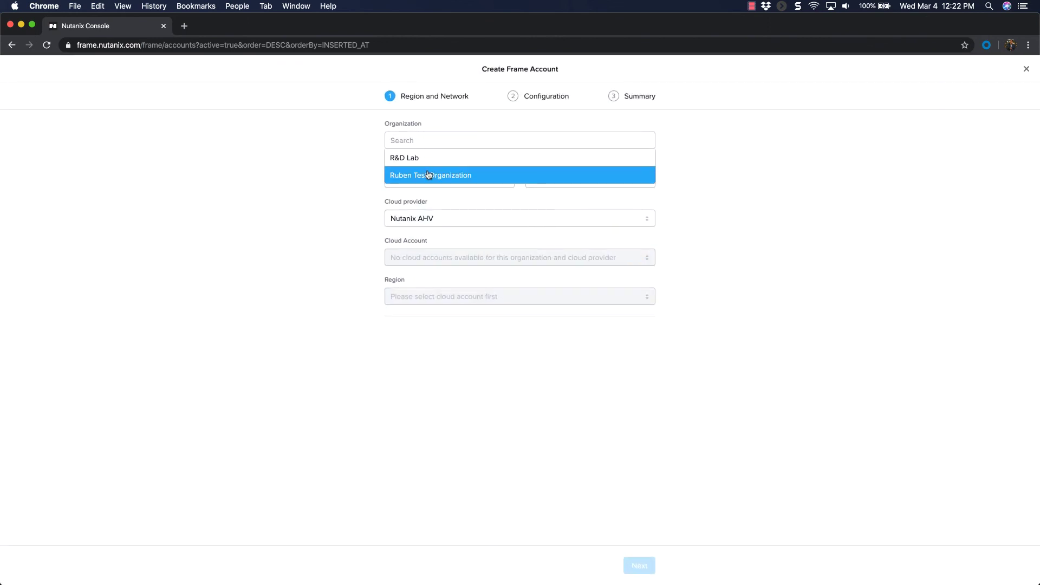
left_click(426, 174)
double_click(436, 178)
type("SPROUDX-PROD-")
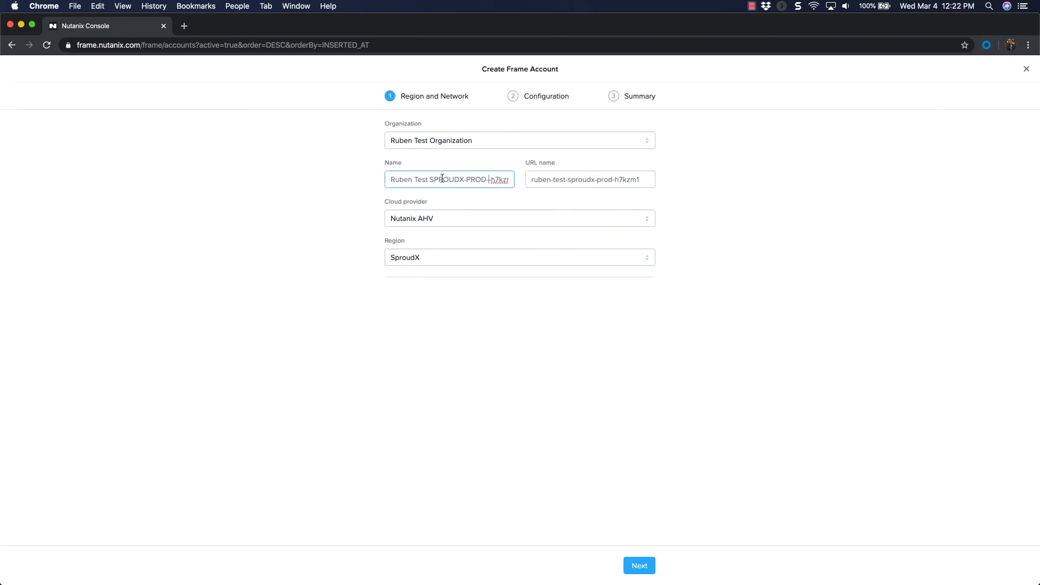
key("super+a")
type("SPROUDX-PROD-")
type("Az")
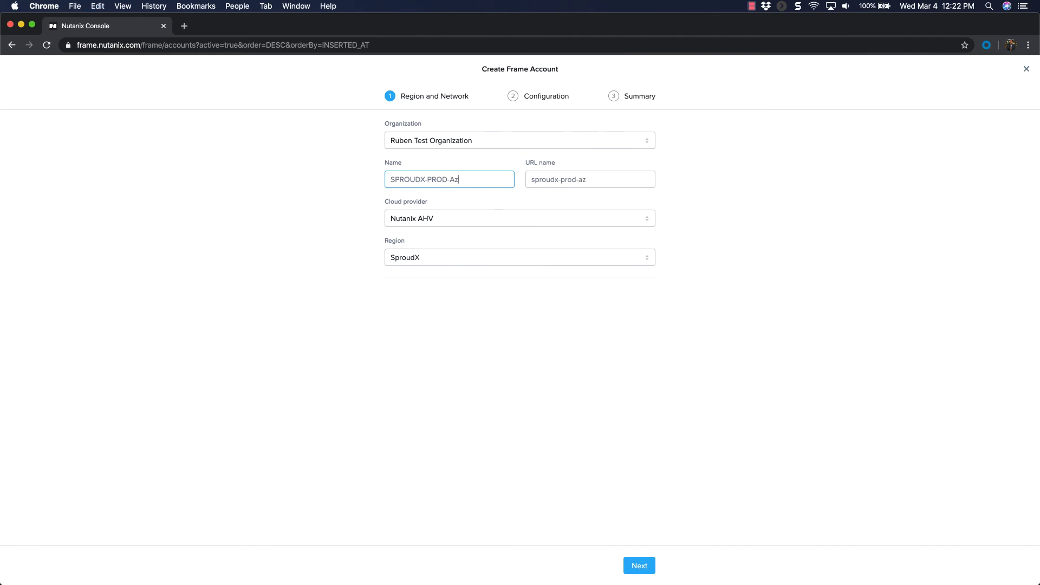
type("ure-USA")
Set the cloud provider to Azure and the region to South Central US, and proceed to the account's configuration.
left_click(413, 222)
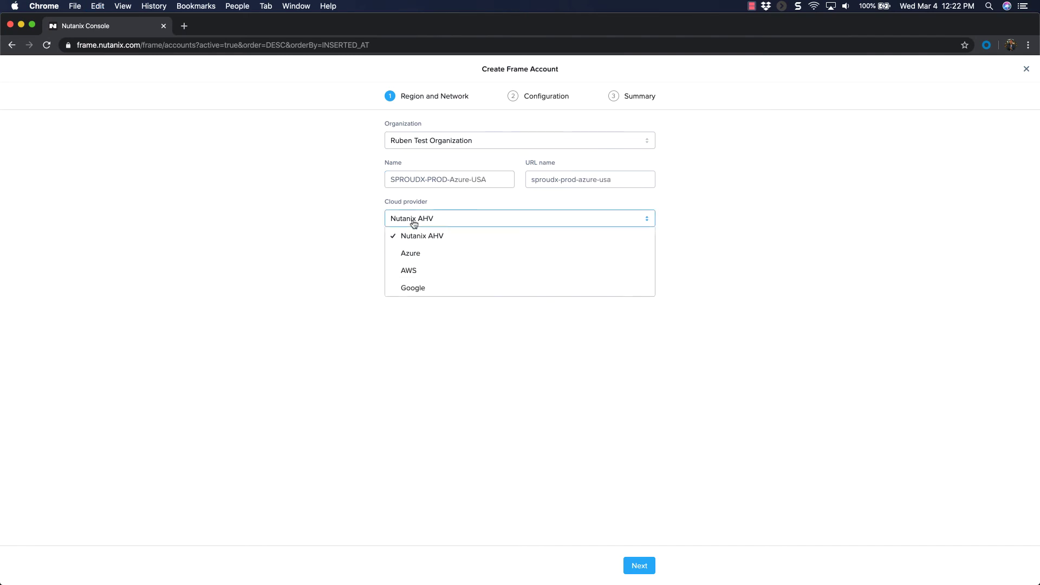
left_click(414, 253)
left_click(424, 258)
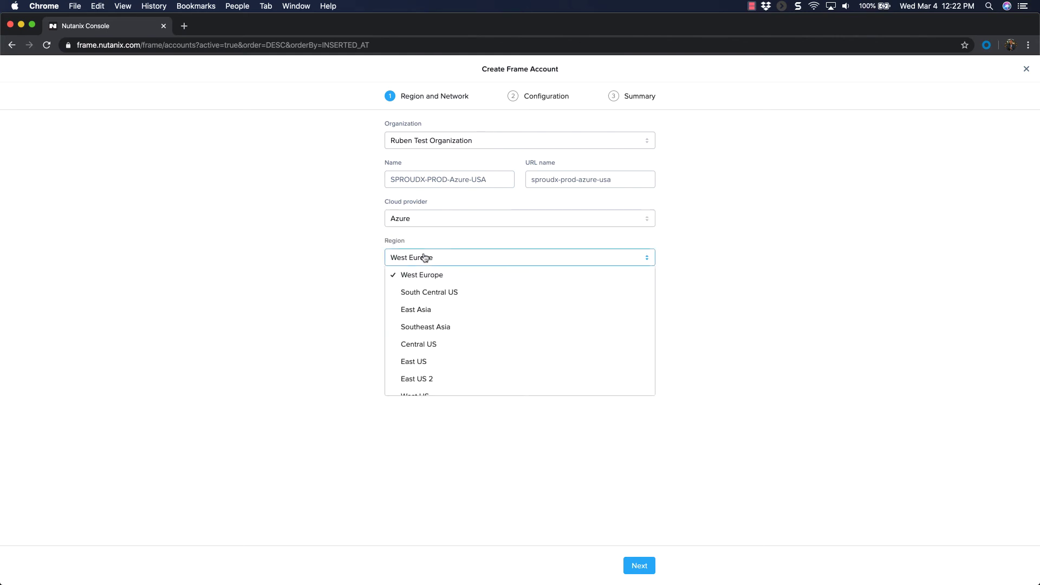
left_click(434, 295)
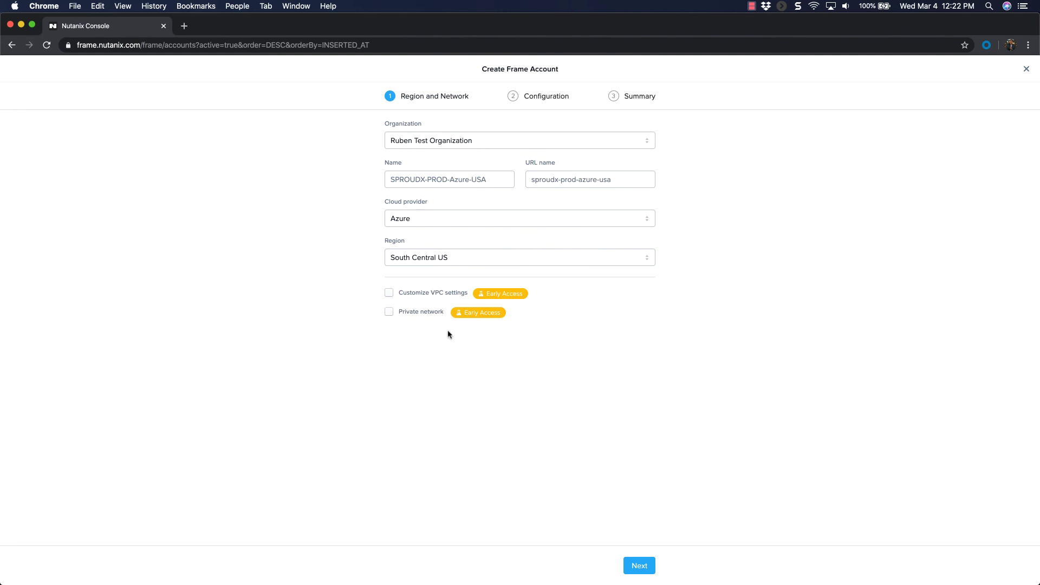
left_click(638, 566)
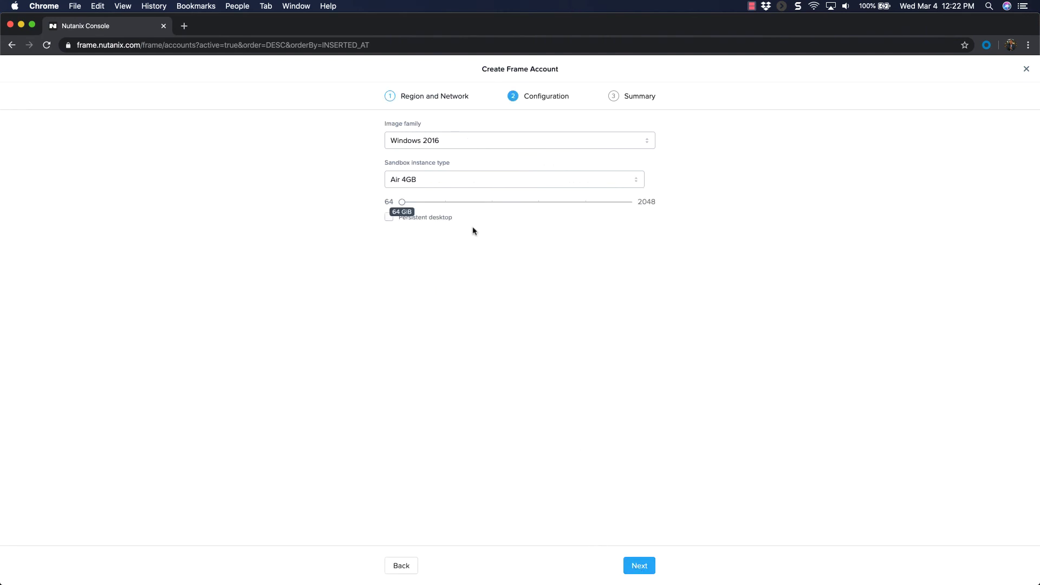
Set the image family to Windows 10 RS5 (1809) and the sandbox instance type to Pro 56GB.
left_click(409, 140)
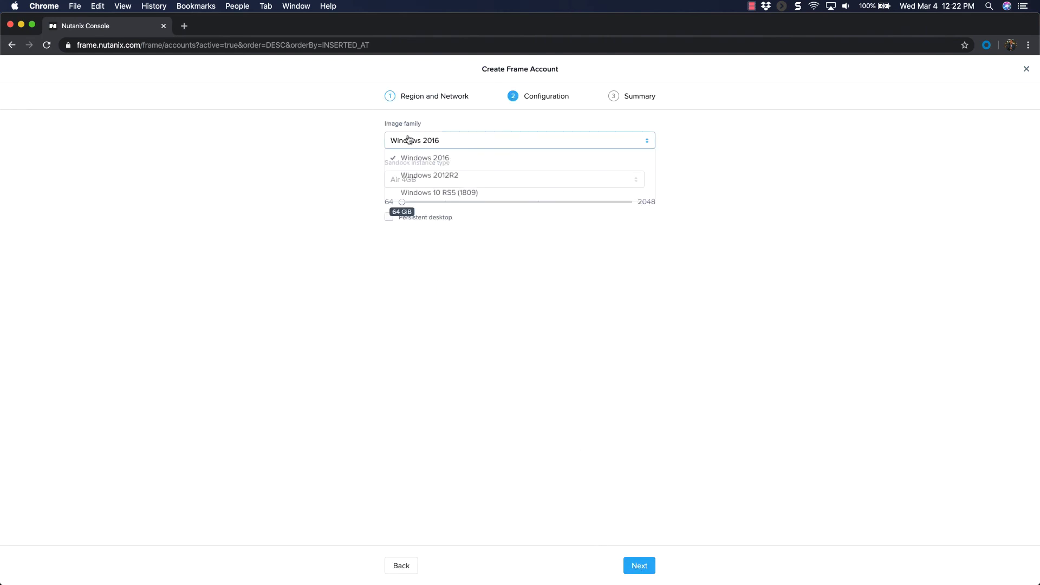
left_click(419, 192)
left_click(422, 186)
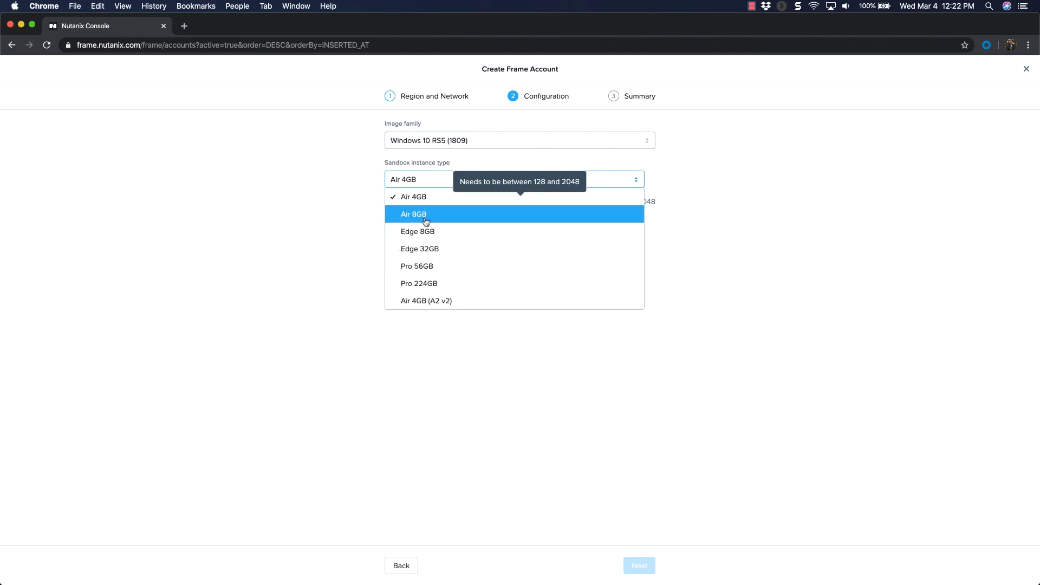
left_click(429, 268)
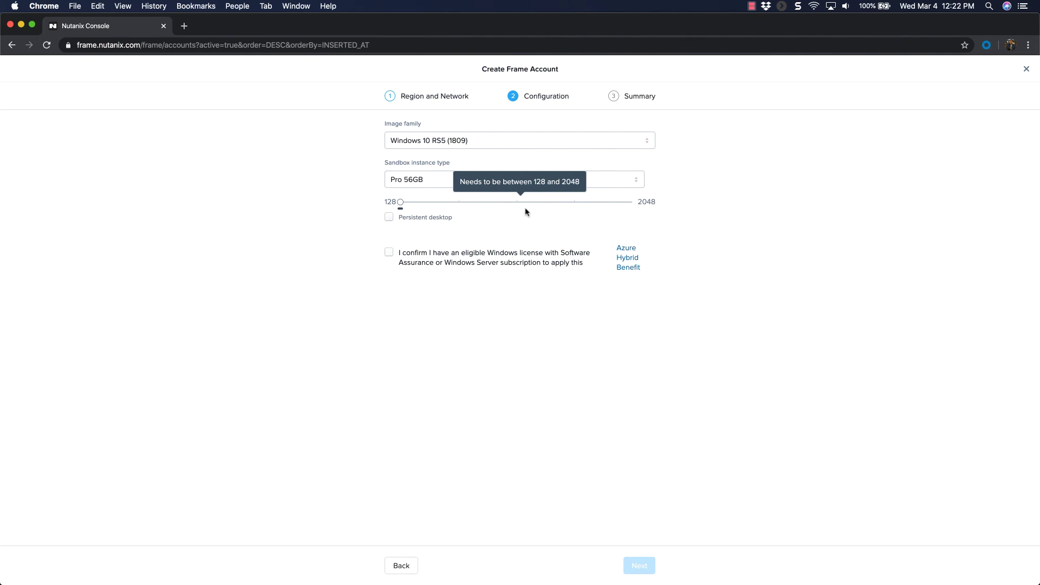
Set the disk size to 256 GiB, confirm the eligible Windows license, and create the Azure account.
left_click(460, 202)
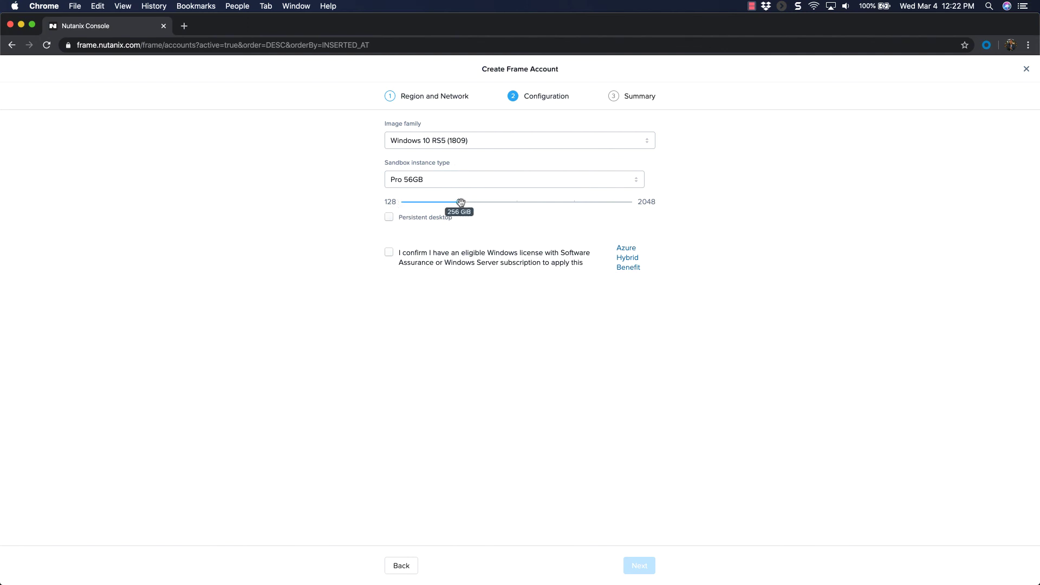
left_click(389, 256)
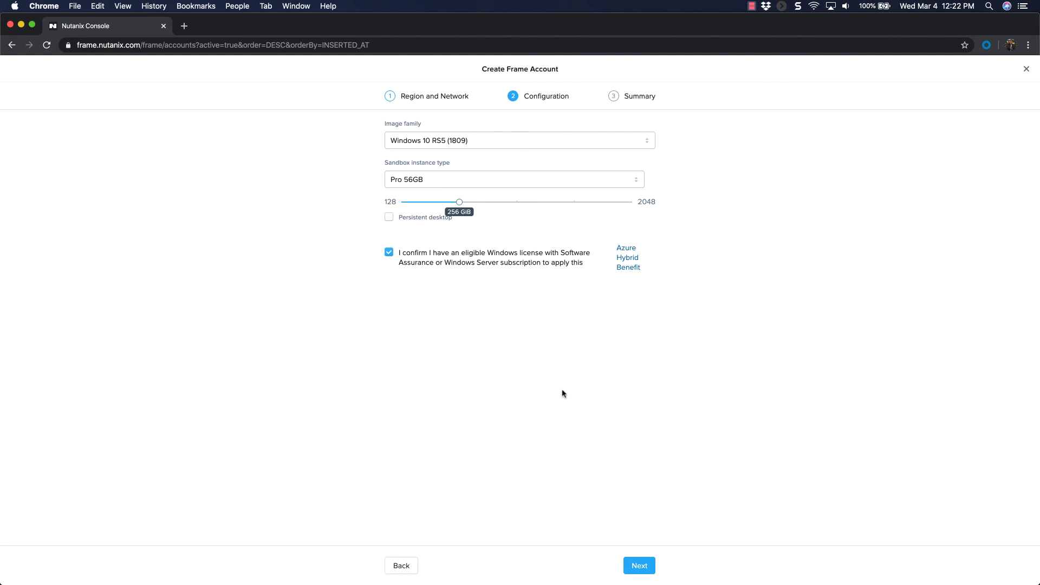
left_click(640, 566)
left_click(640, 566)
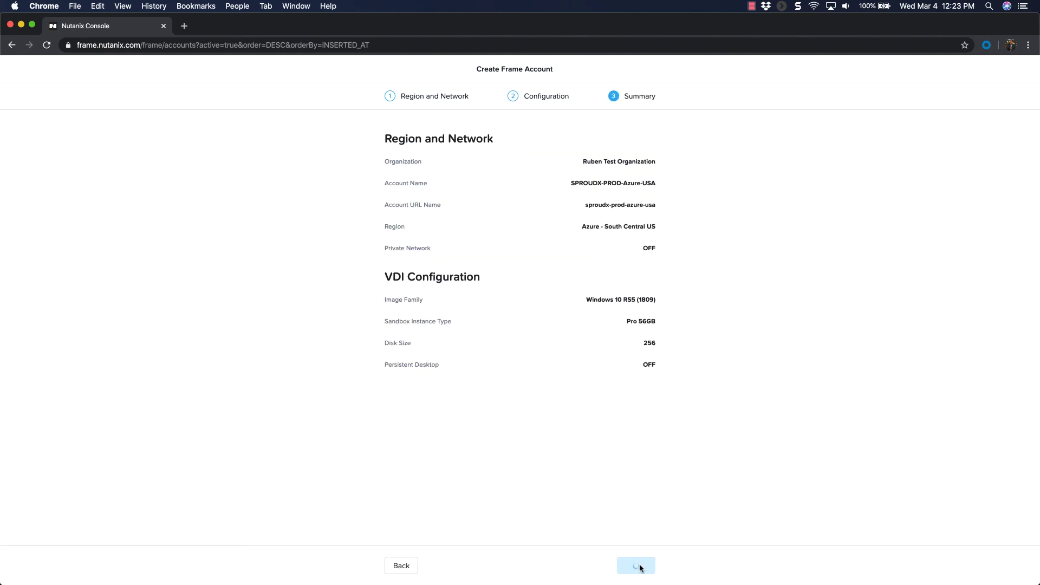